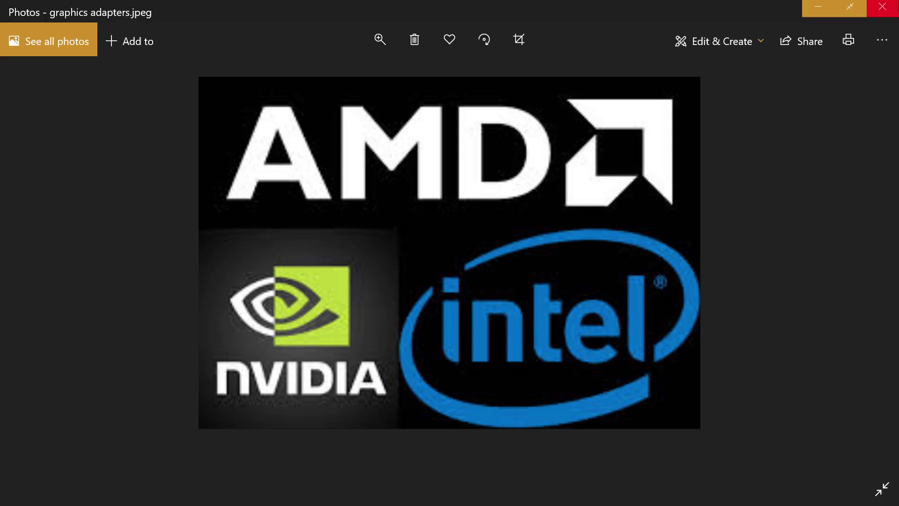
Close the image viewer and Pictures folder, then launch Device Manager from the Start power-user menu
click(888, 16)
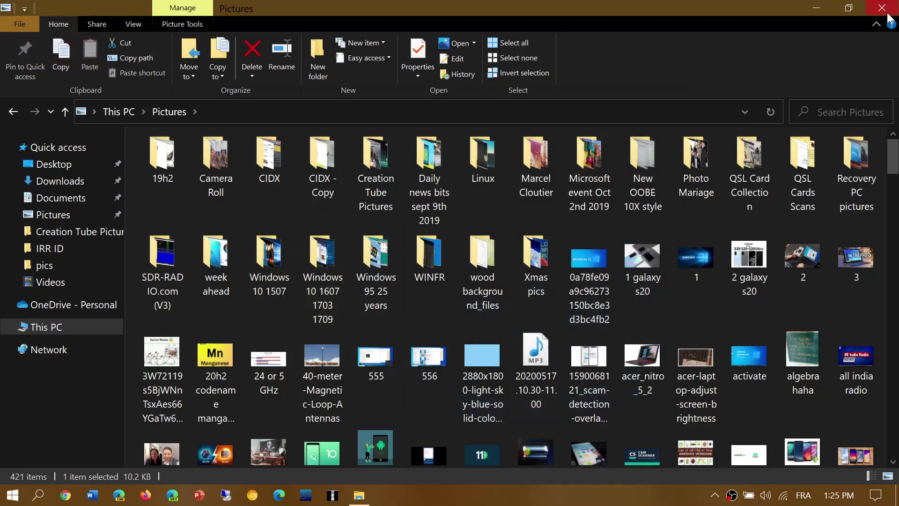
click(887, 15)
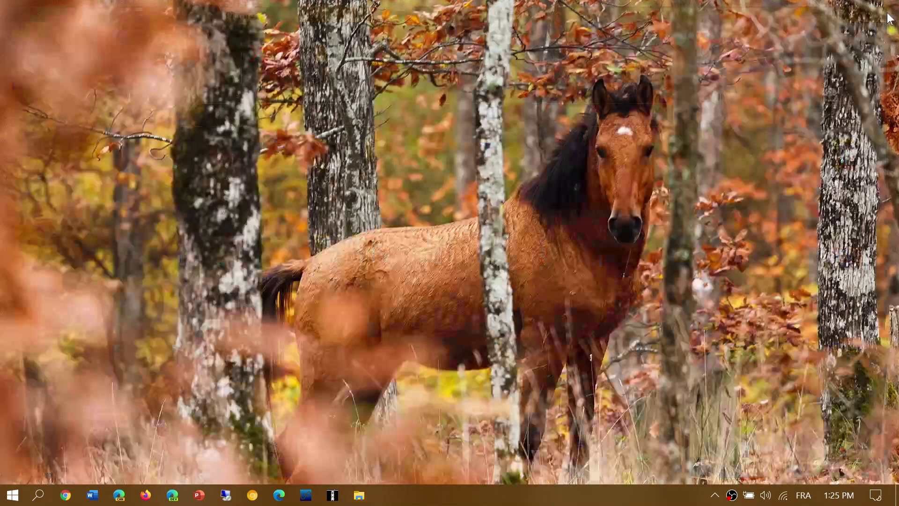
right_click(12, 498)
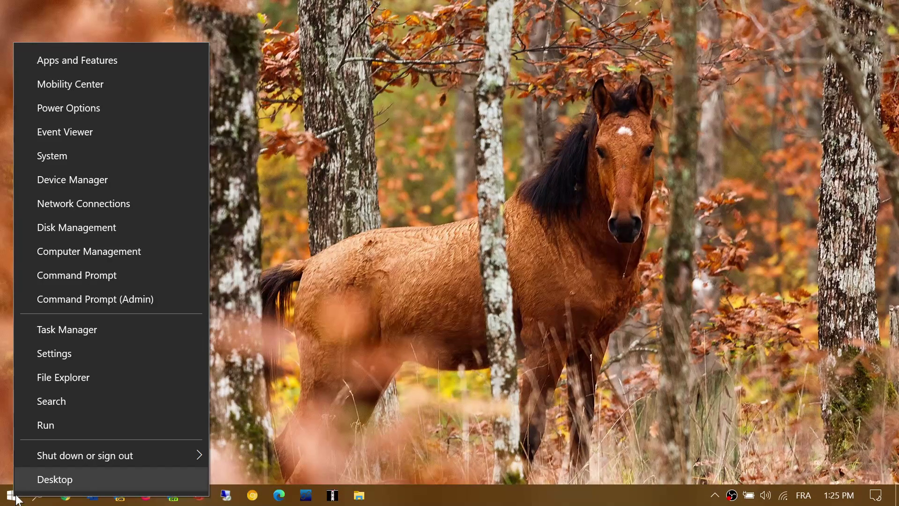
click(94, 183)
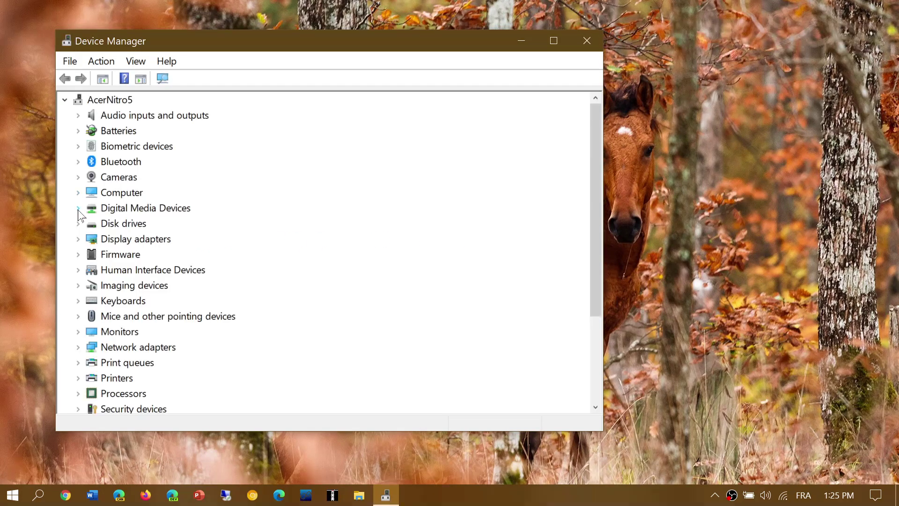
Expand the Display adapters node in the Device Manager tree
click(79, 240)
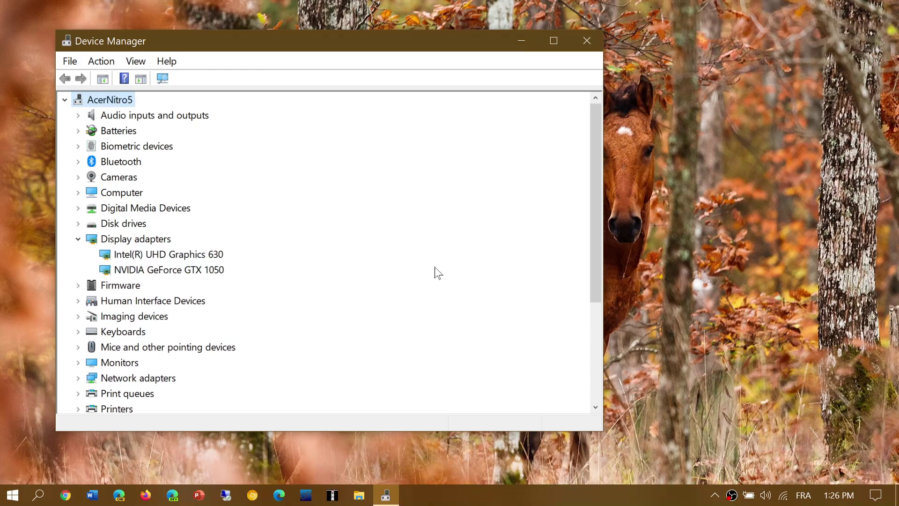